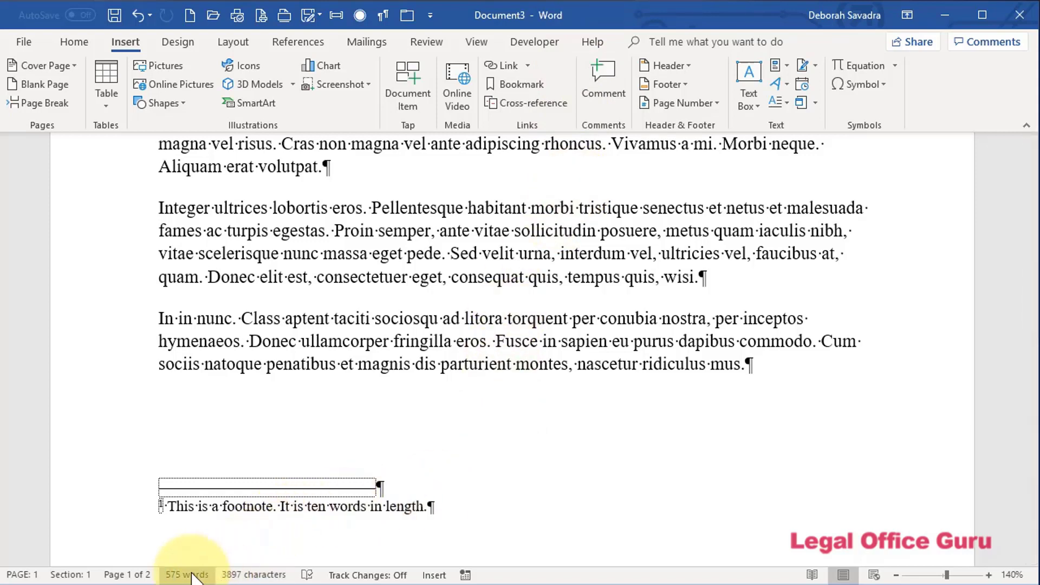
- Turn the status bar word count off and back on
right_click(547, 578)
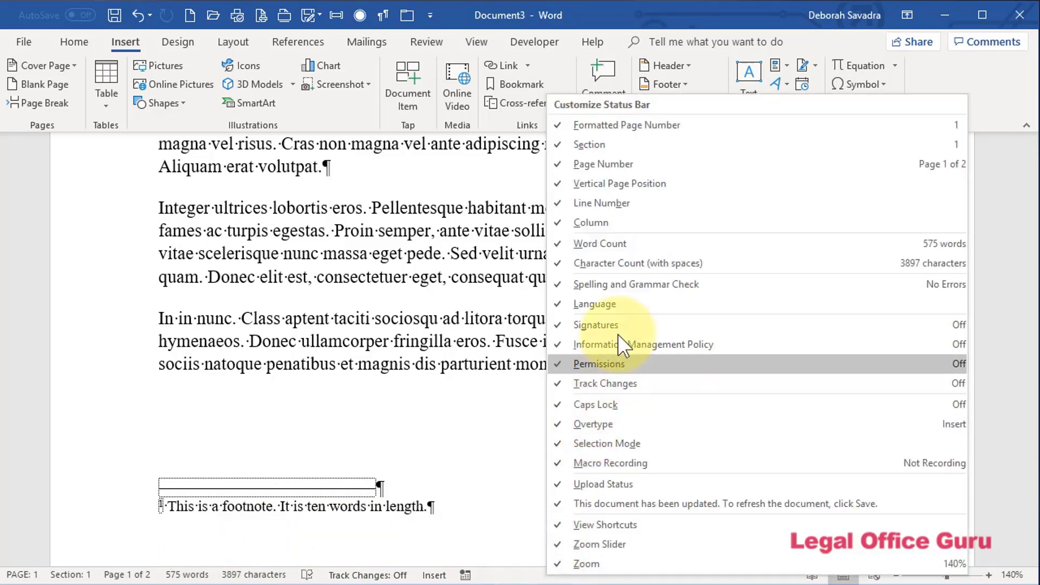
left_click(612, 247)
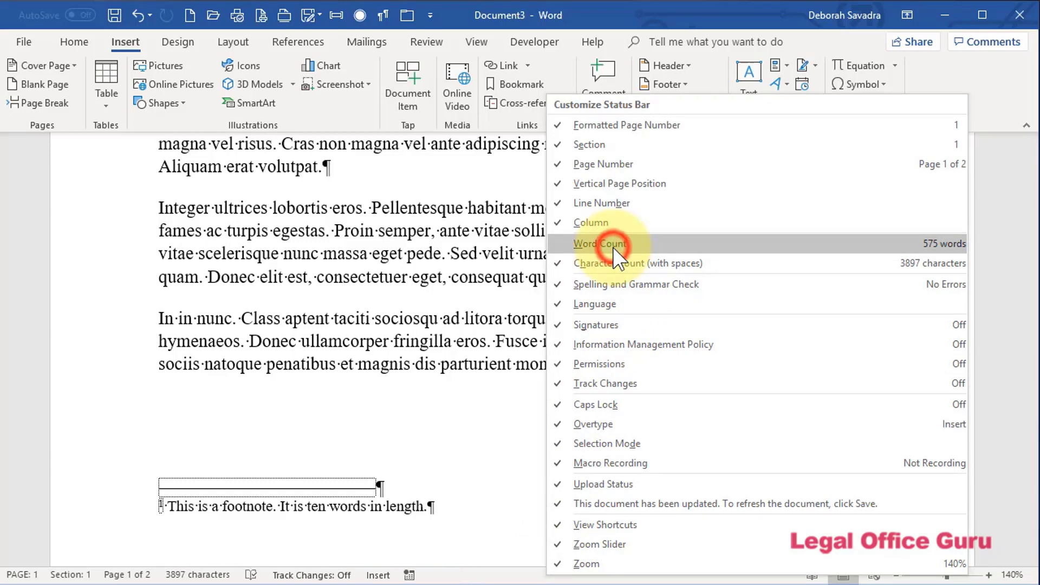
left_click(613, 247)
left_click(447, 282)
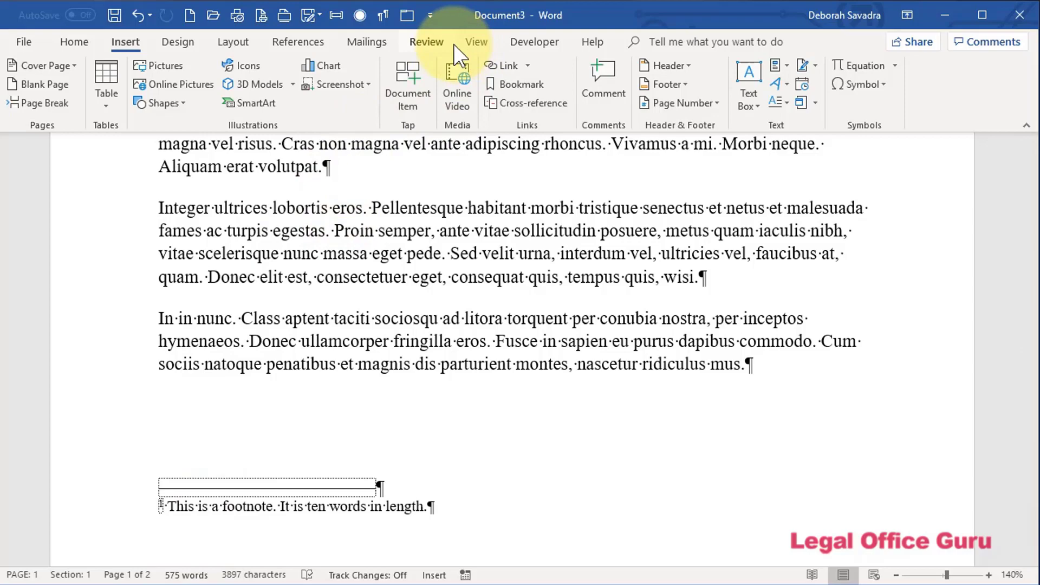
- Compare the word count without and with footnotes, ending with footnotes included at 575 words
left_click(431, 40)
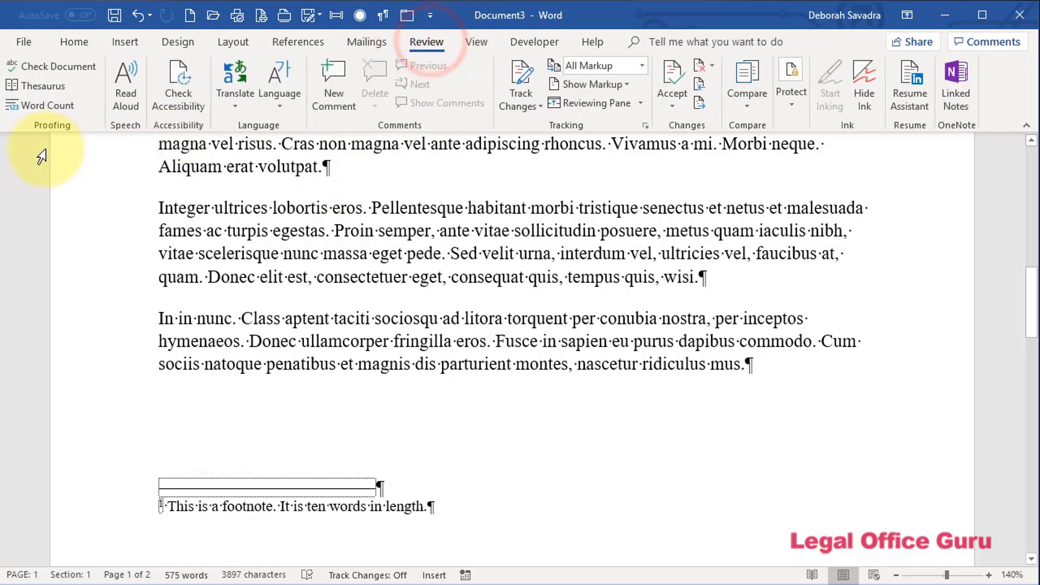
left_click(36, 104)
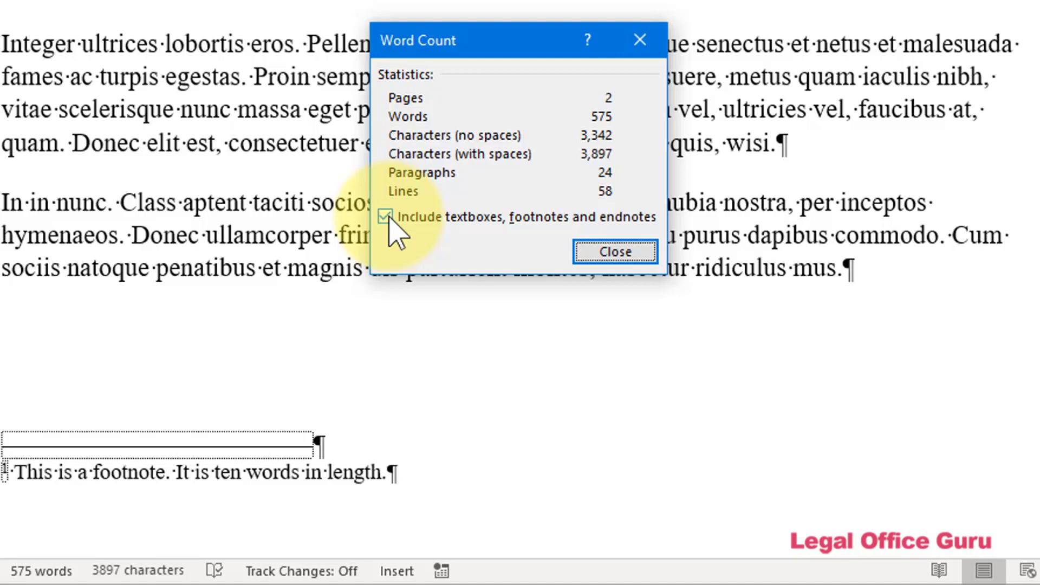
left_click(385, 216)
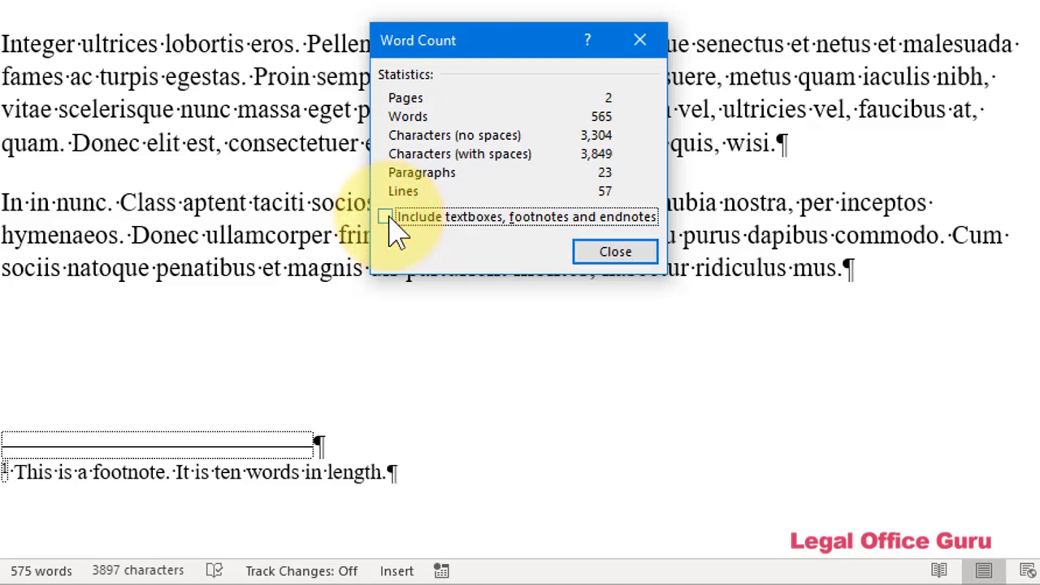
left_click(613, 253)
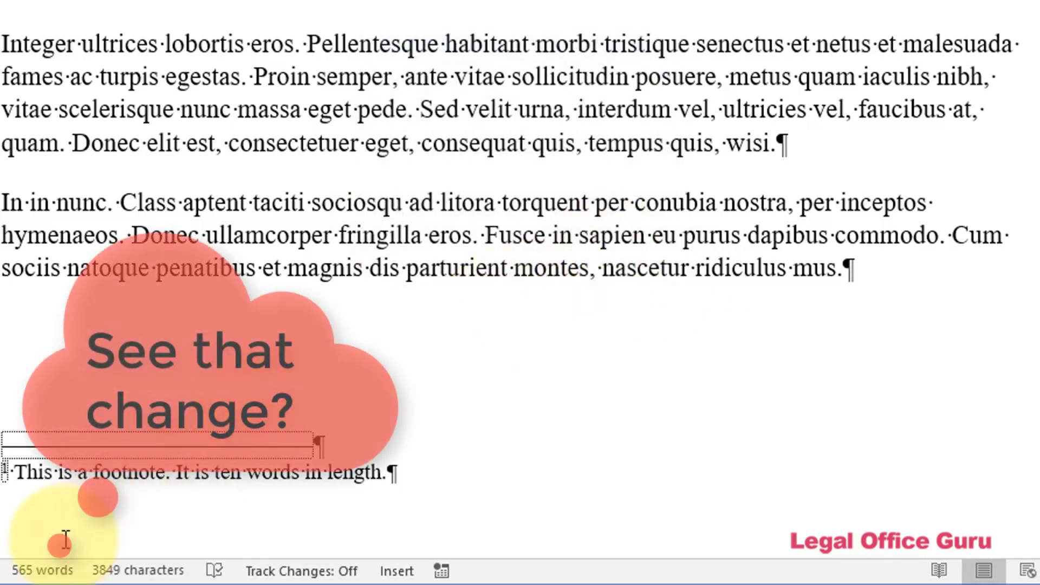
left_click(48, 569)
left_click(385, 217)
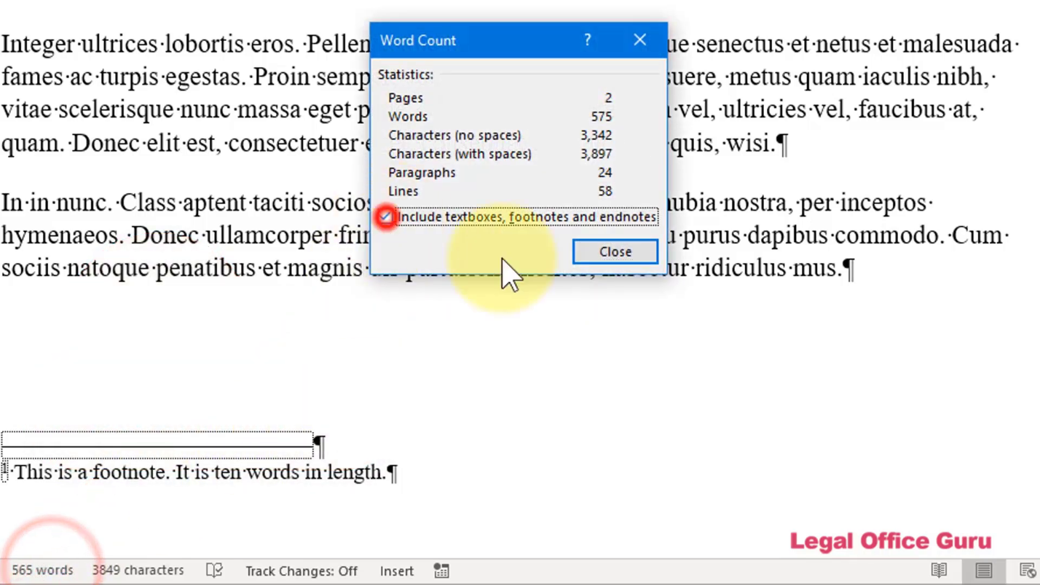
left_click(610, 258)
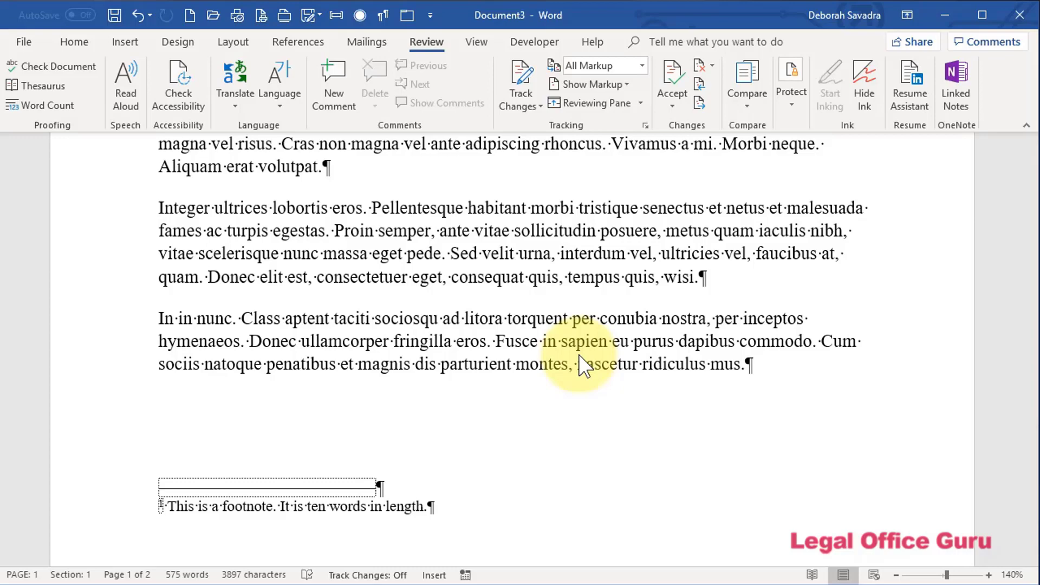
- Select the text from 'Start counting here' through 'enim.' and view its 491-word count
scroll(582, 366, "up", 15)
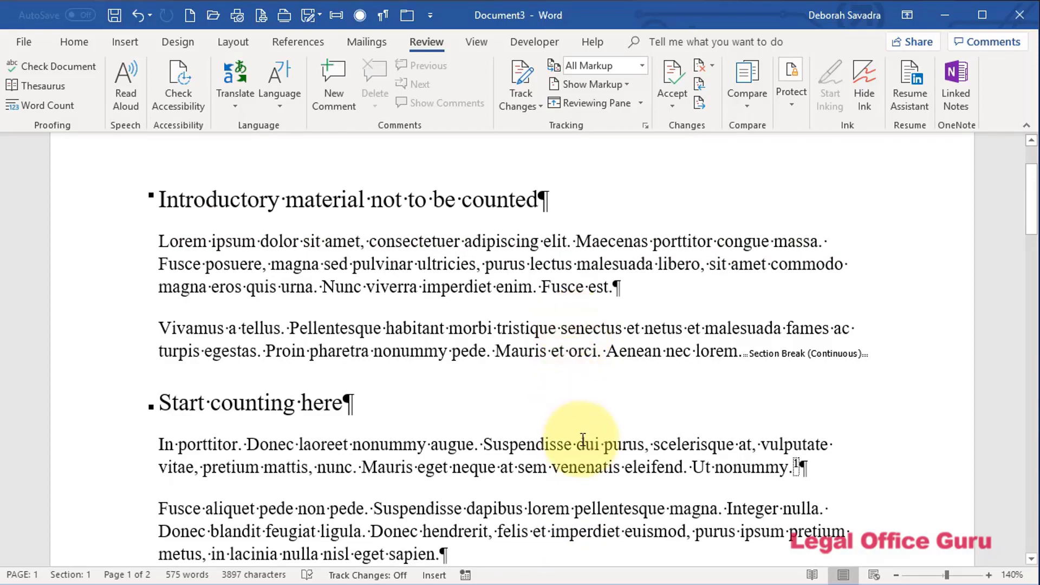
scroll(581, 439, "down", 12)
scroll(581, 439, "down", 15)
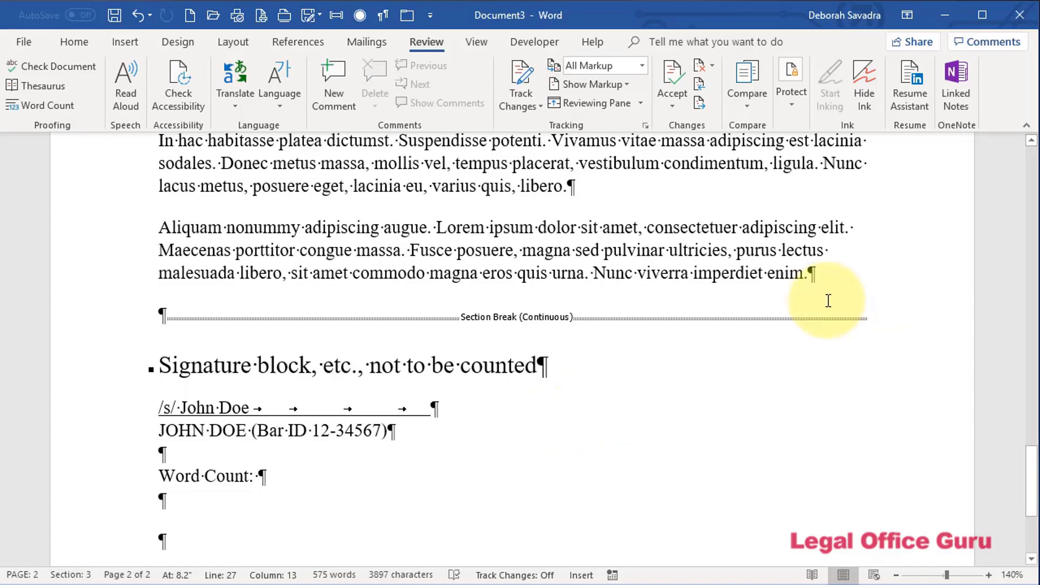
left_click(822, 274)
left_click_drag(823, 274, 144, 67)
left_click_drag(151, 328, 152, 501)
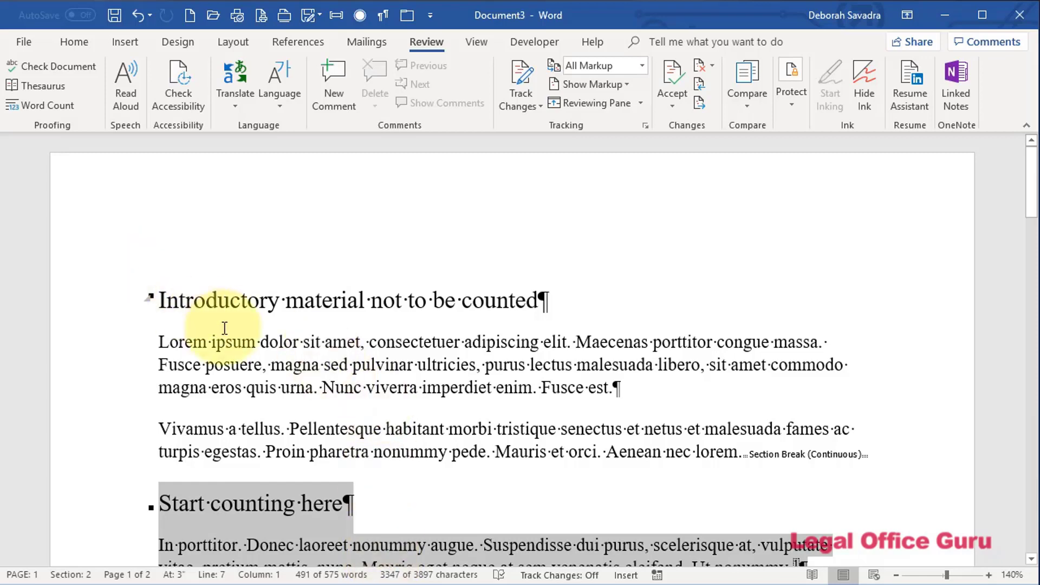
left_click(50, 106)
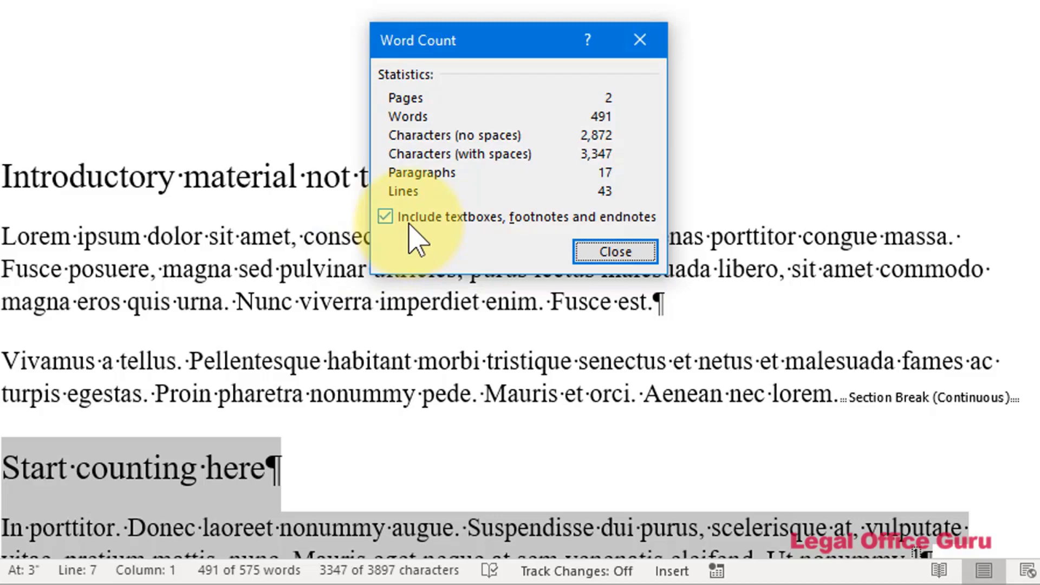
- Close the word count statistics and scroll down to the signature block
left_click(612, 252)
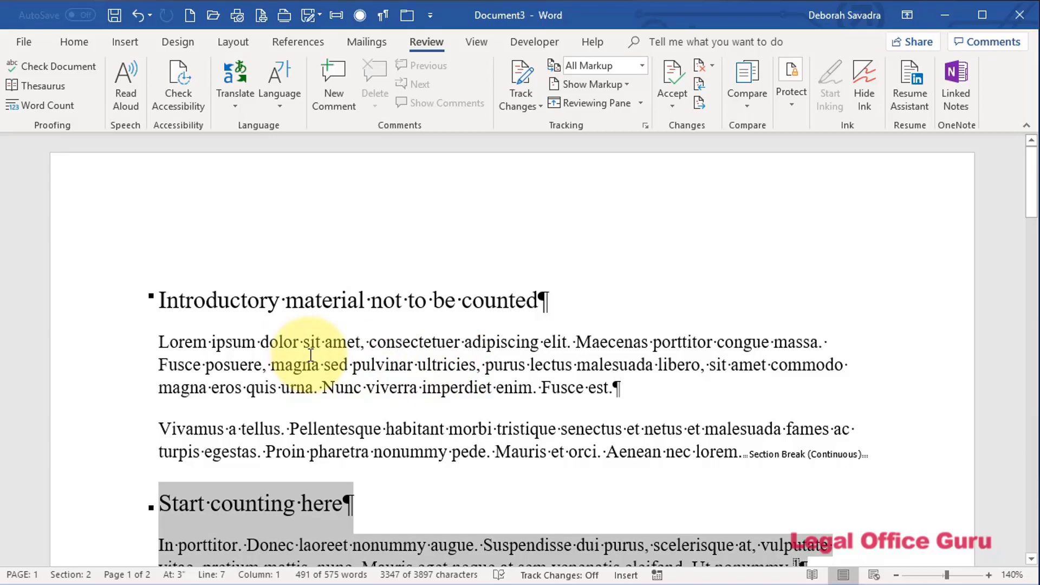
scroll(312, 354, "down", 1)
scroll(310, 354, "down", 12)
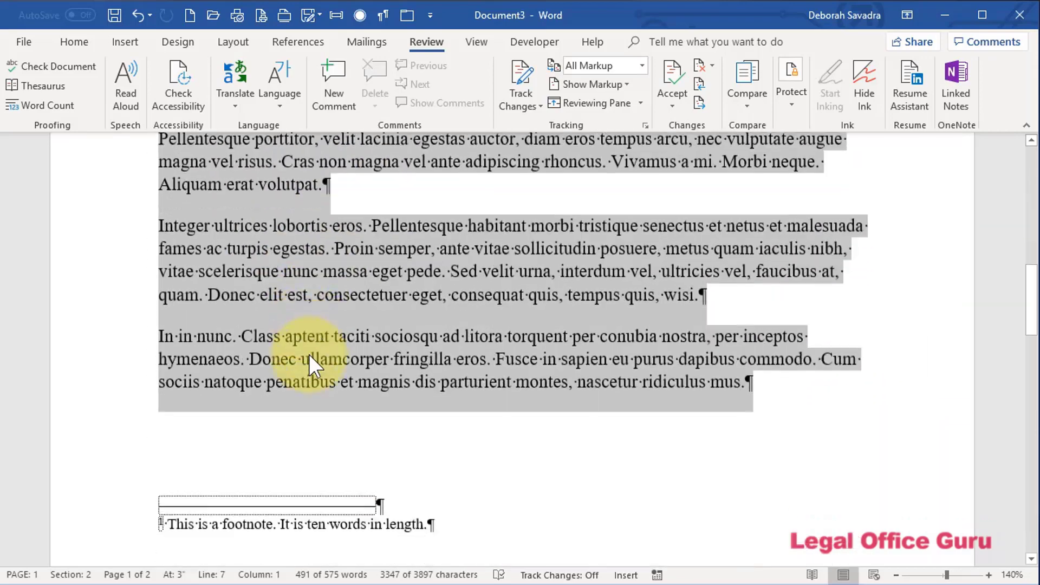
scroll(310, 355, "down", 12)
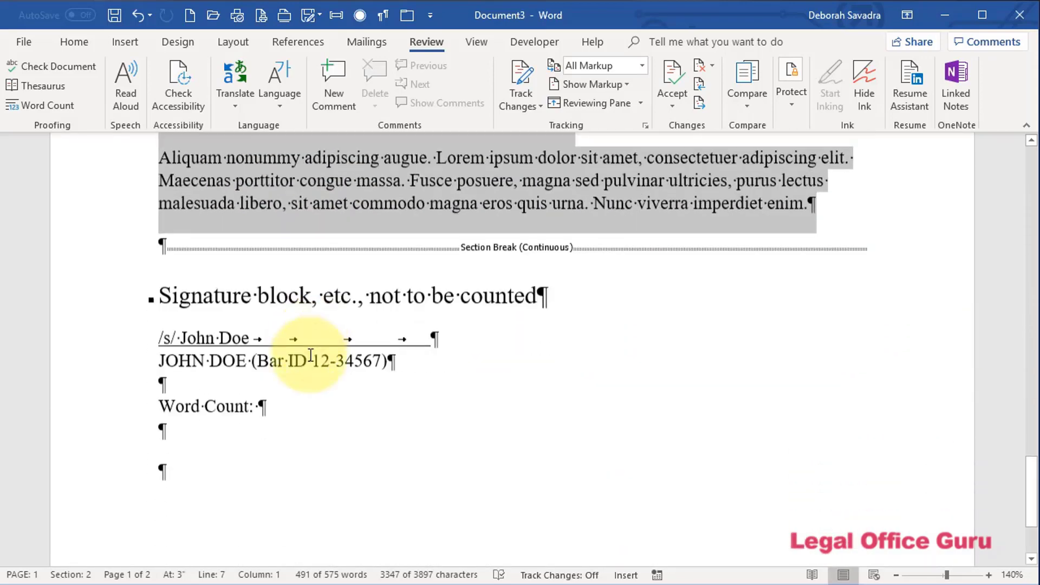
- With the cursor after 'Word Count:', choose the NumWords field in the Field dialog
left_click(285, 398)
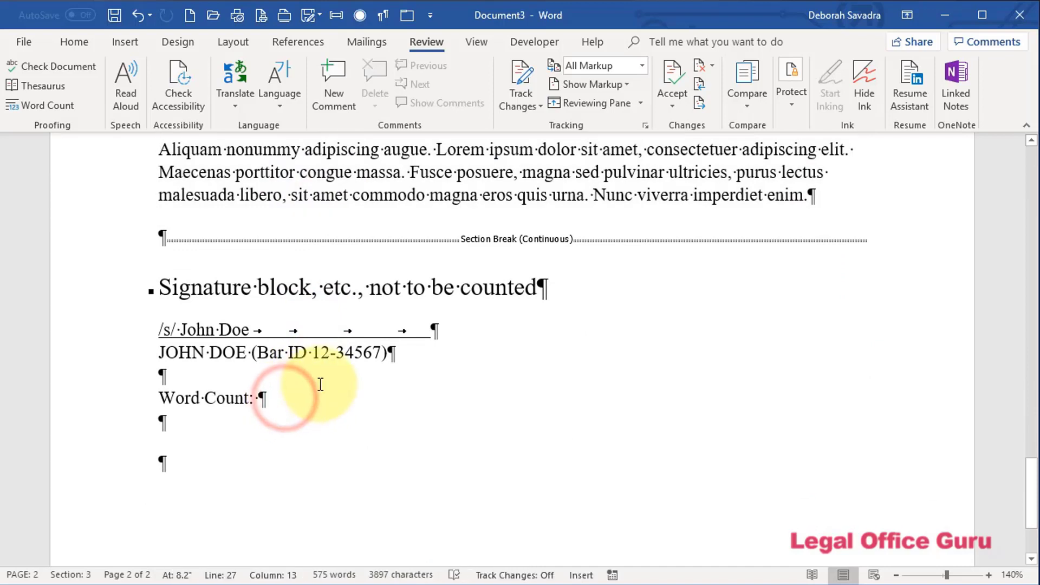
left_click(126, 42)
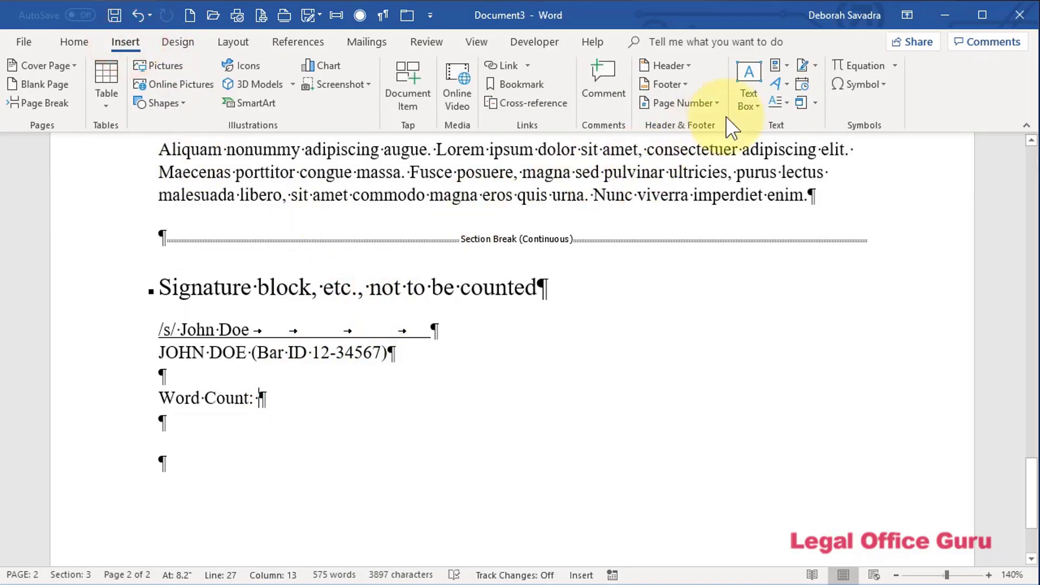
left_click(786, 67)
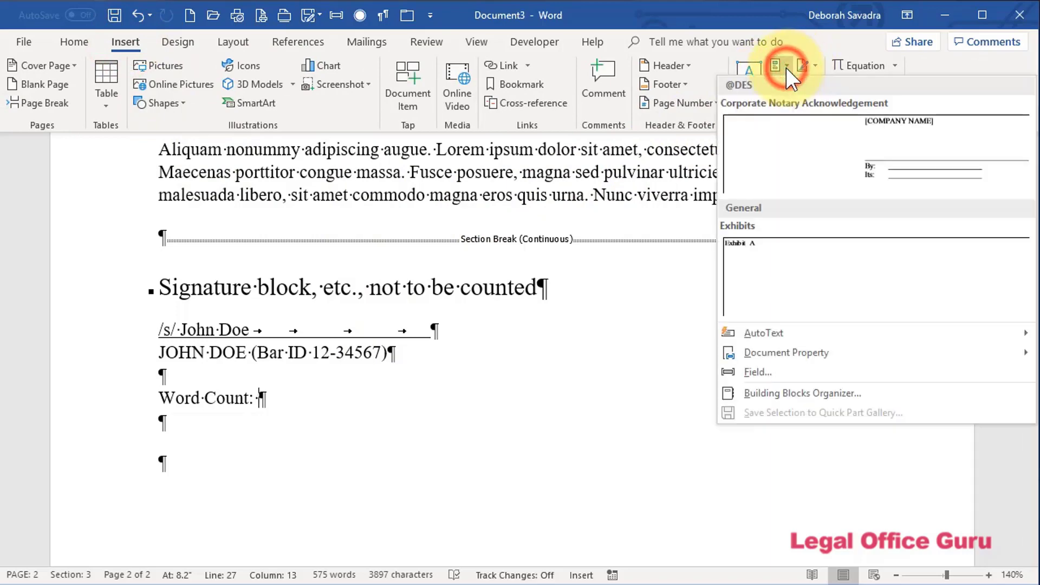
left_click(763, 372)
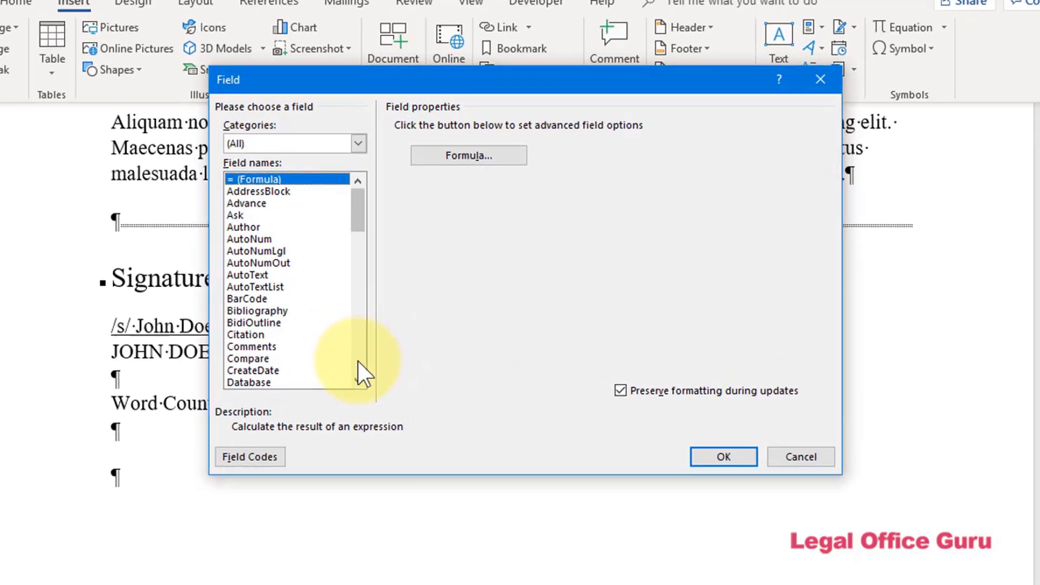
left_click(379, 357)
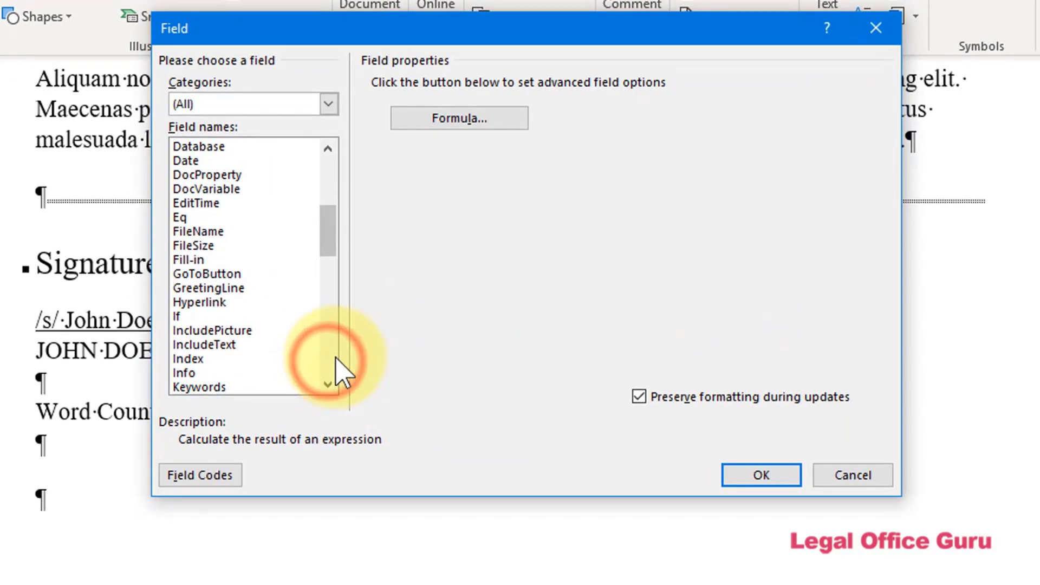
left_click(334, 356)
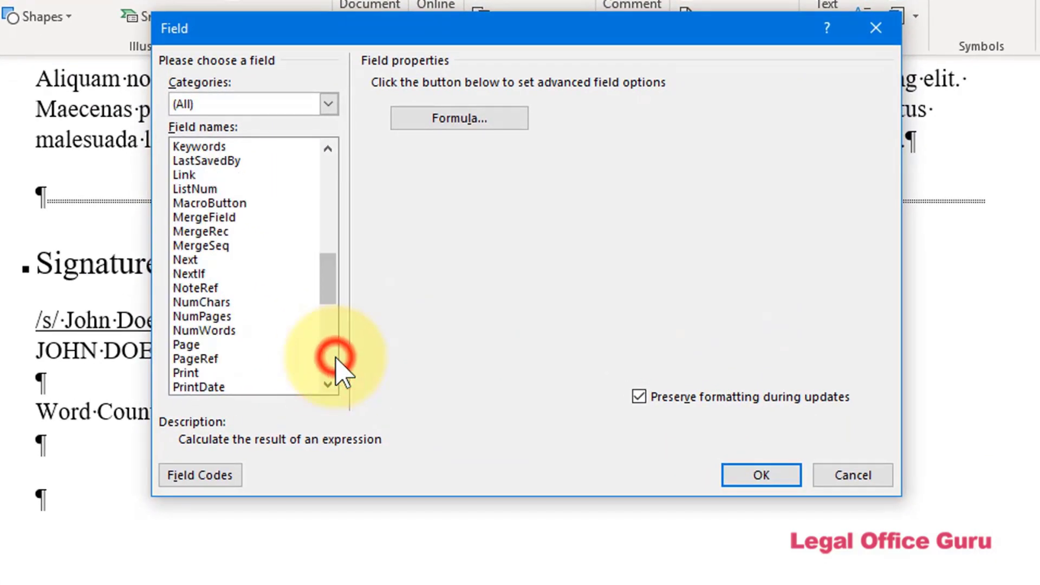
left_click(198, 332)
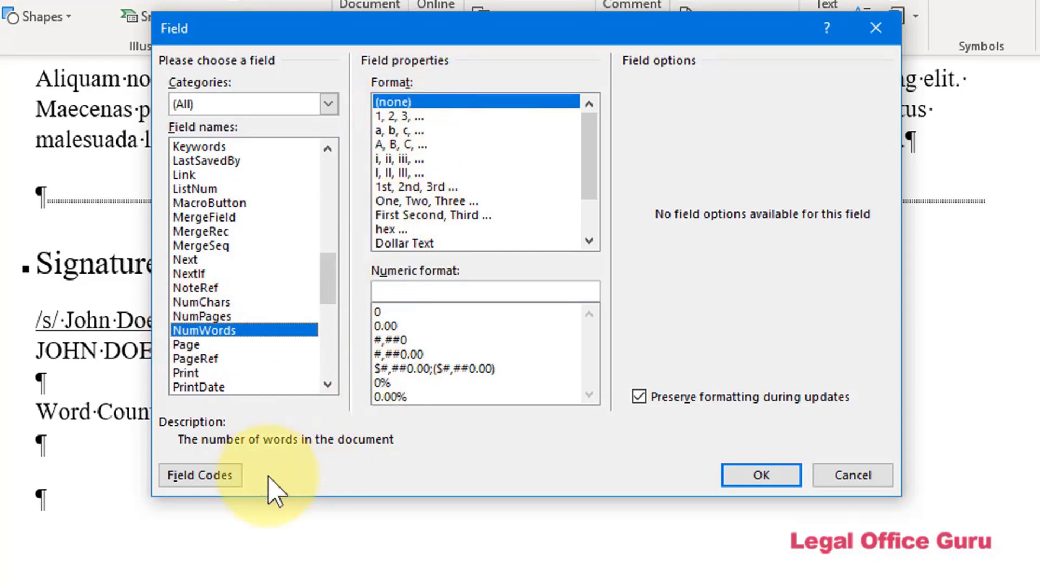
- Check the NUMWORDS field code and options, then insert the field showing 565
left_click(224, 479)
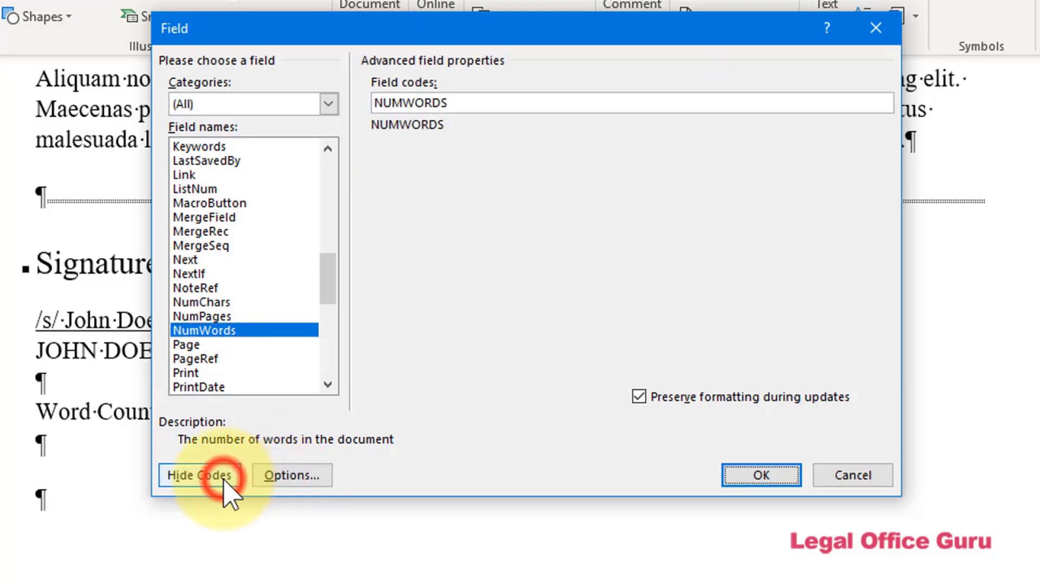
left_click(283, 482)
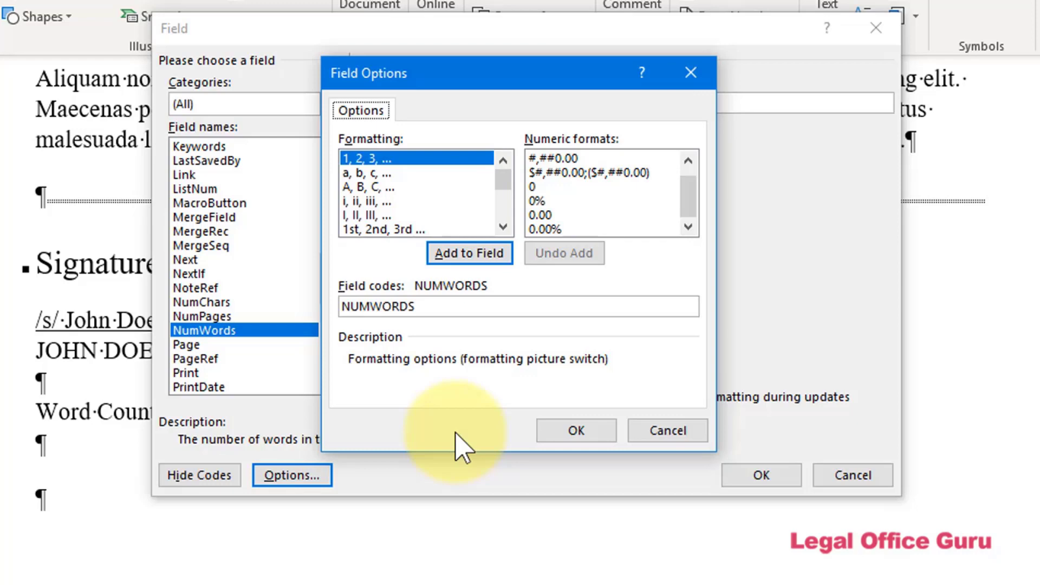
left_click(562, 433)
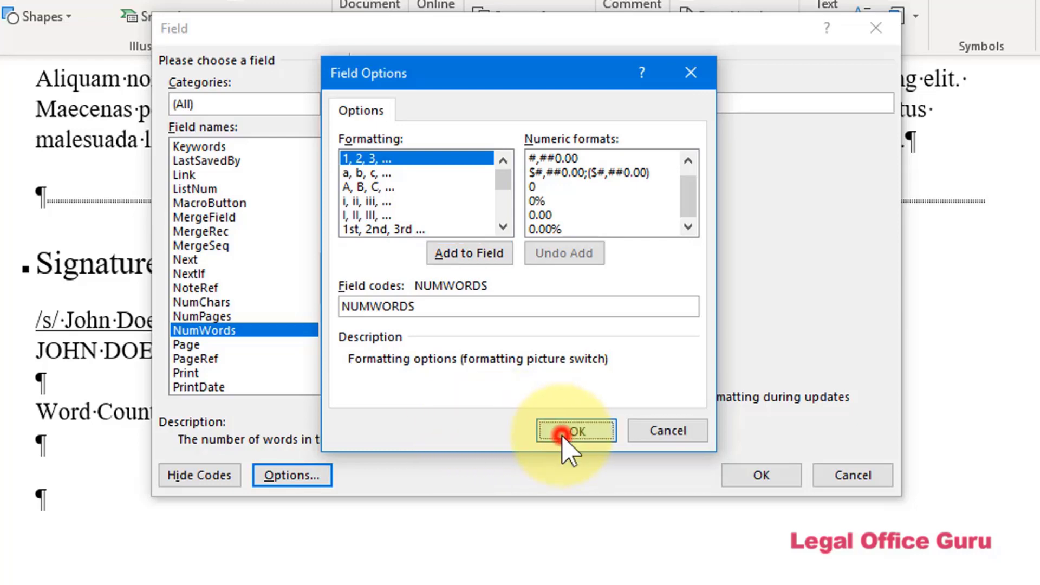
left_click(752, 478)
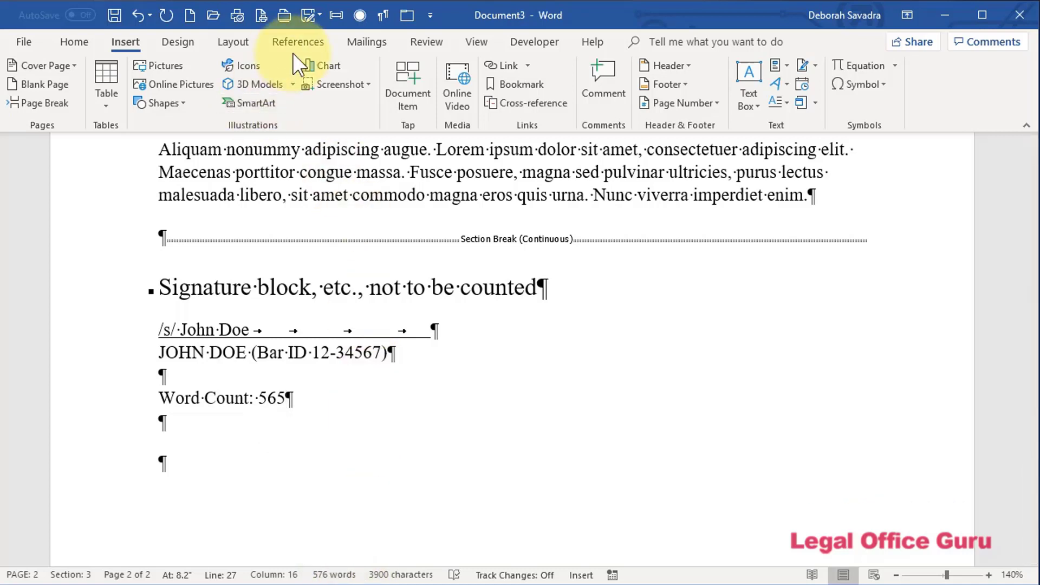
left_click(425, 42)
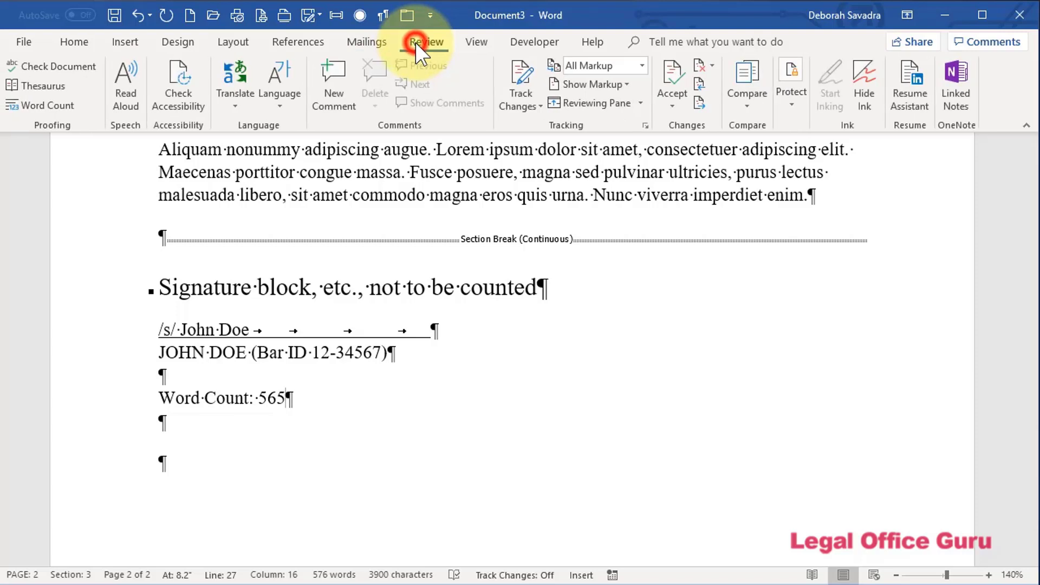
left_click(61, 106)
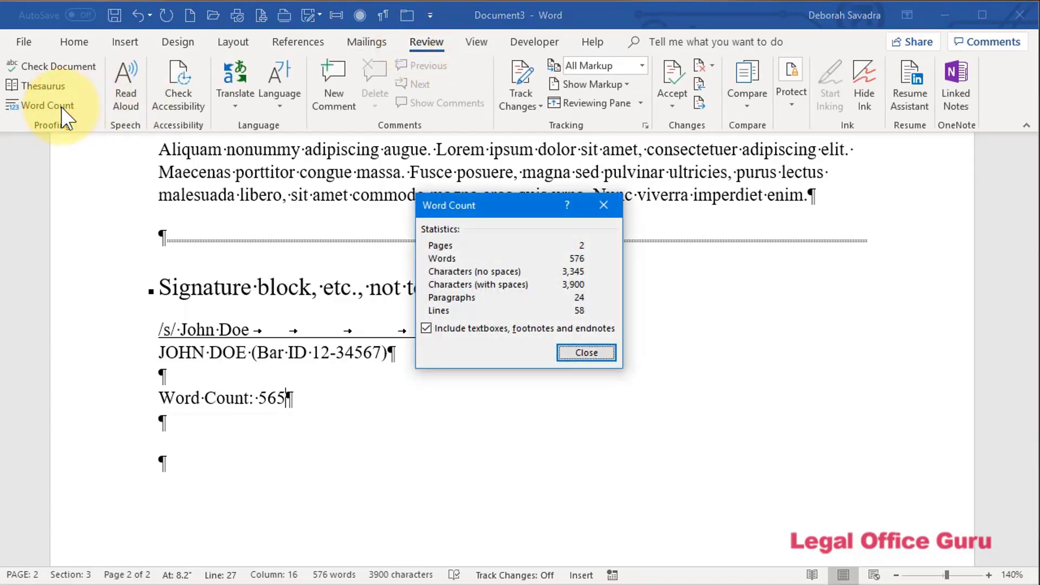
left_click(585, 353)
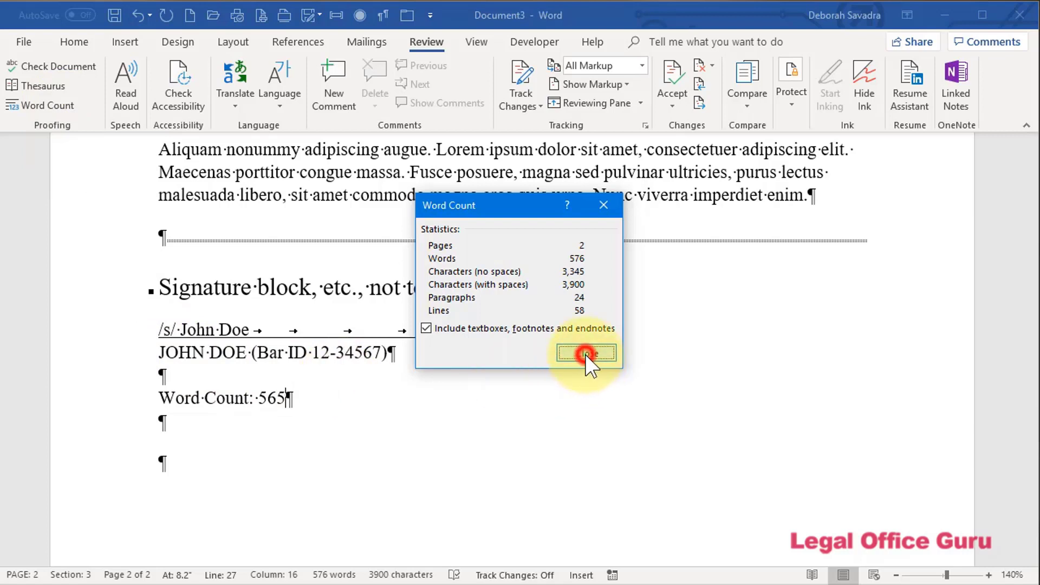
left_click(274, 401)
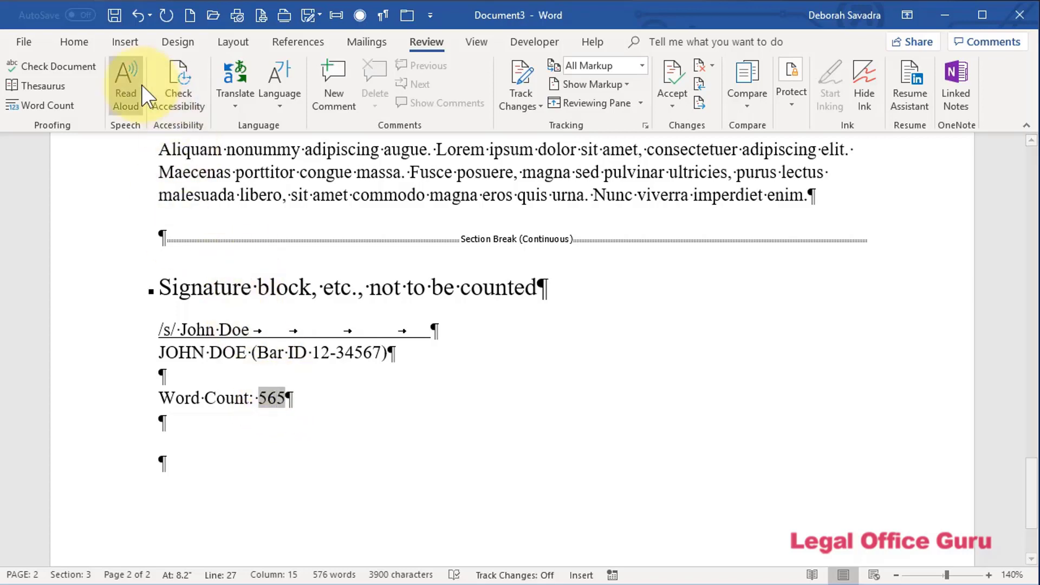
left_click(125, 42)
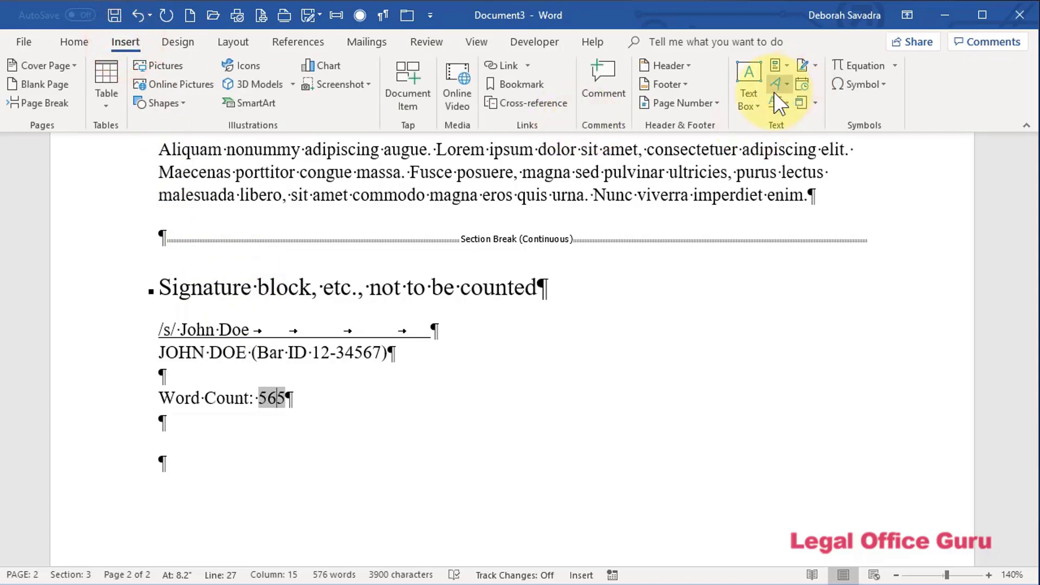
left_click(788, 67)
left_click(758, 374)
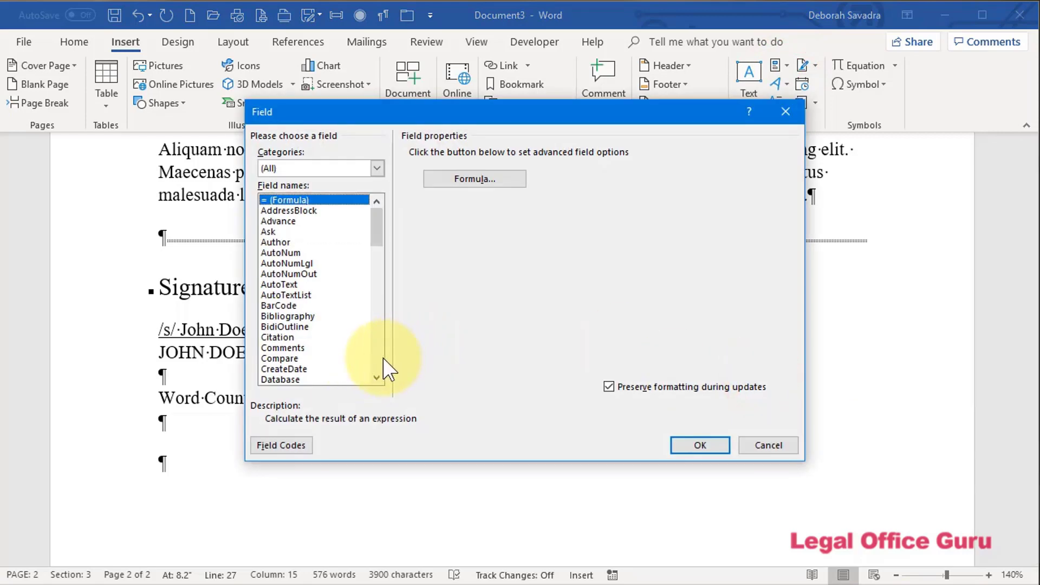
left_click(377, 359)
left_click(378, 358)
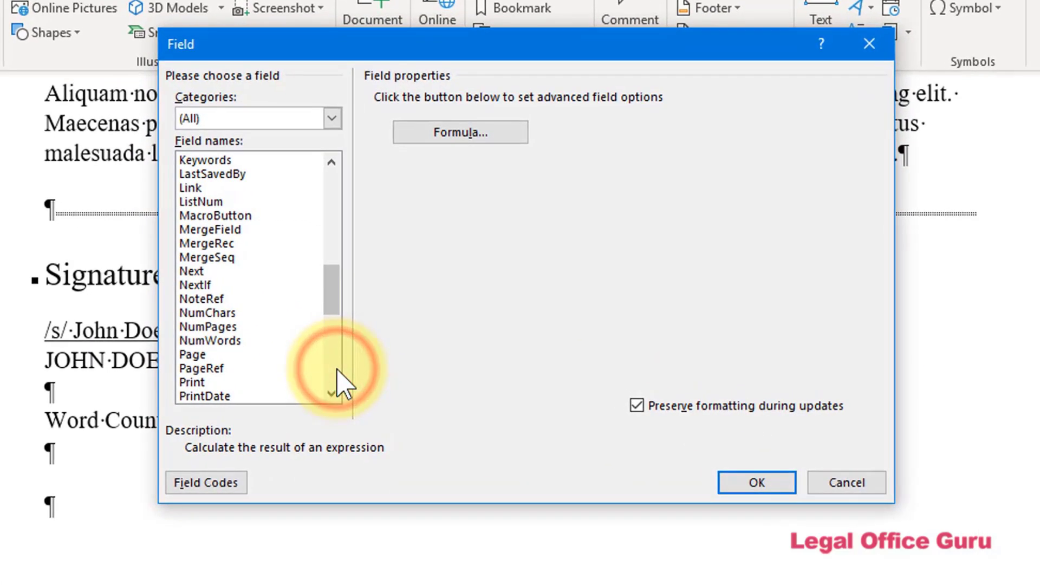
left_click(338, 371)
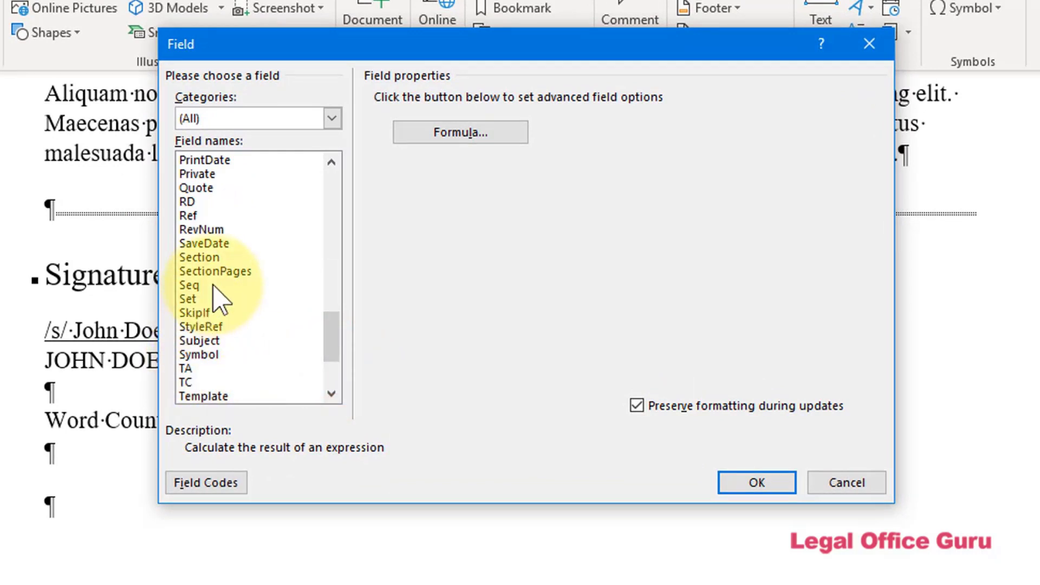
left_click(211, 244)
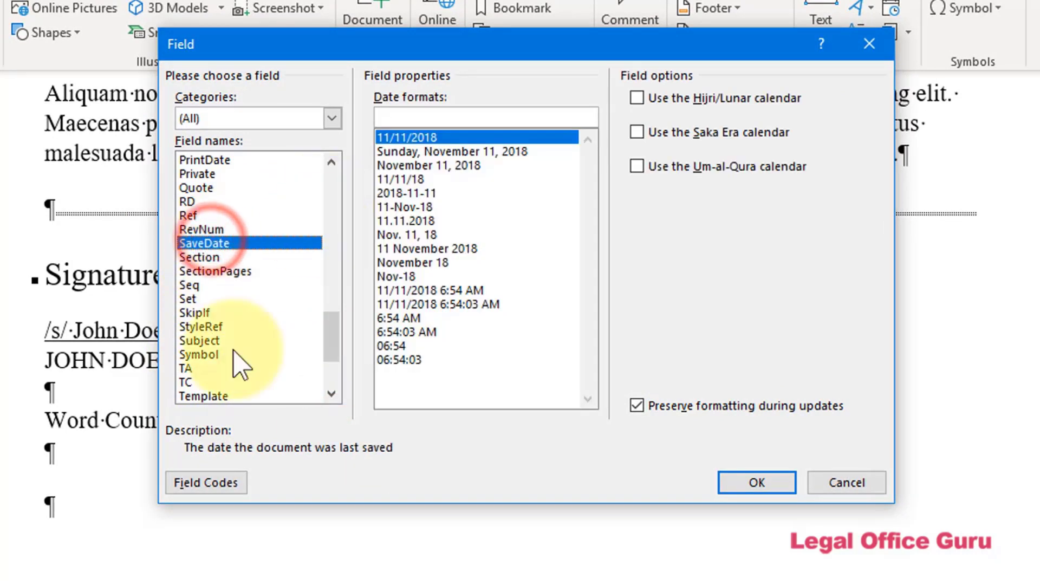
left_click(205, 482)
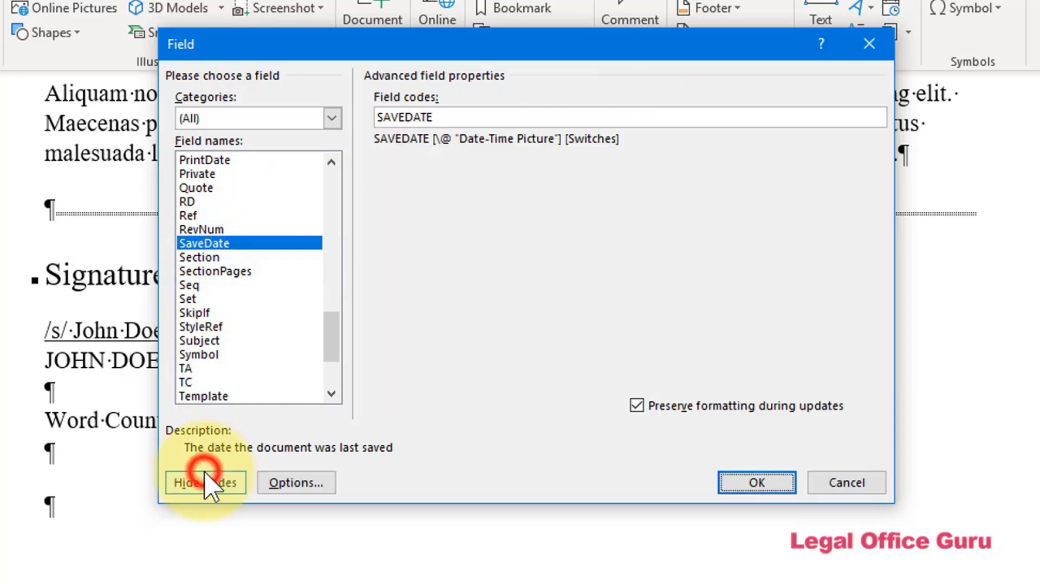
left_click(274, 486)
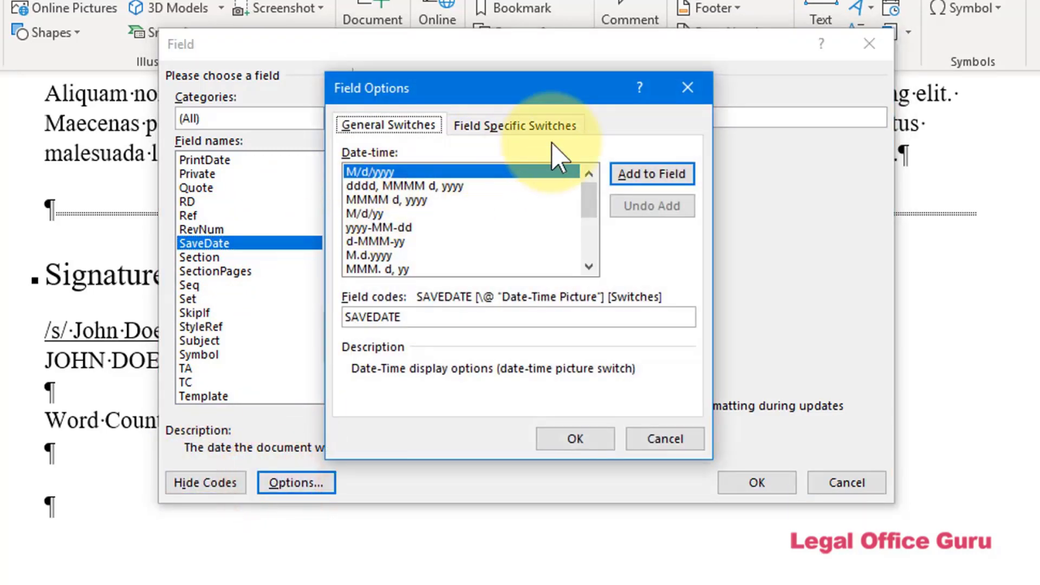
left_click(505, 129)
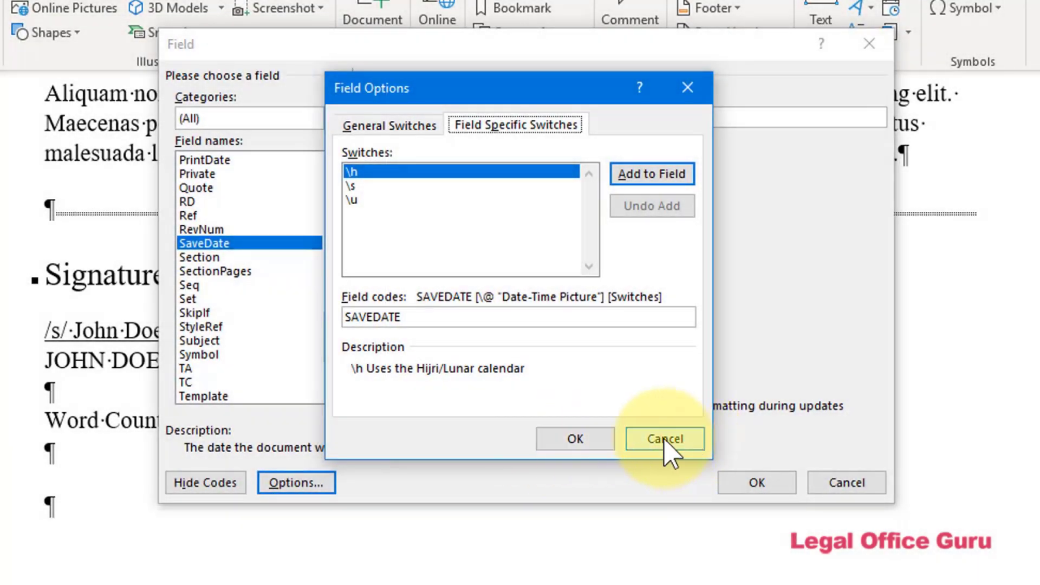
left_click(664, 439)
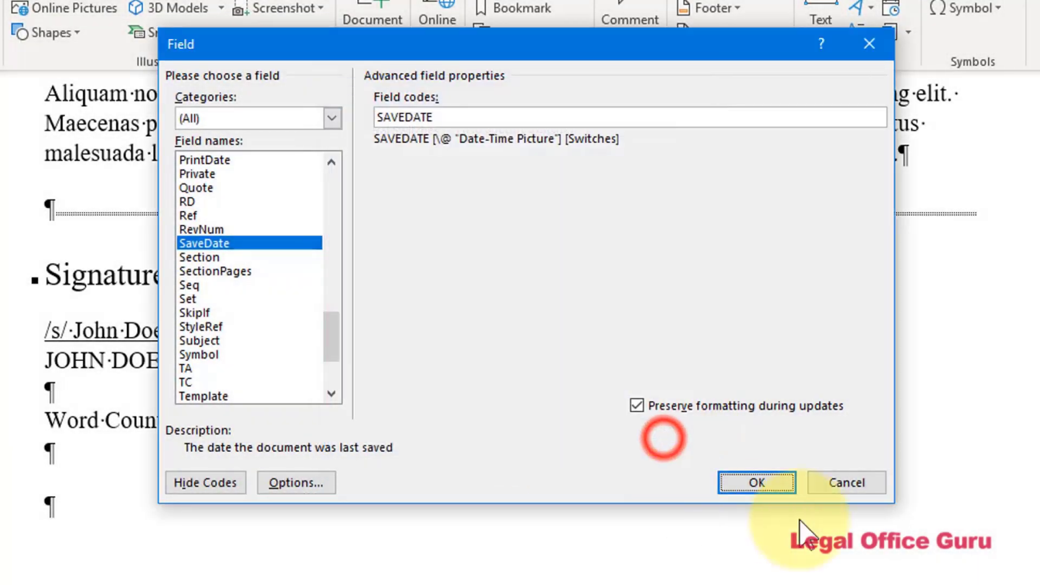
left_click(835, 479)
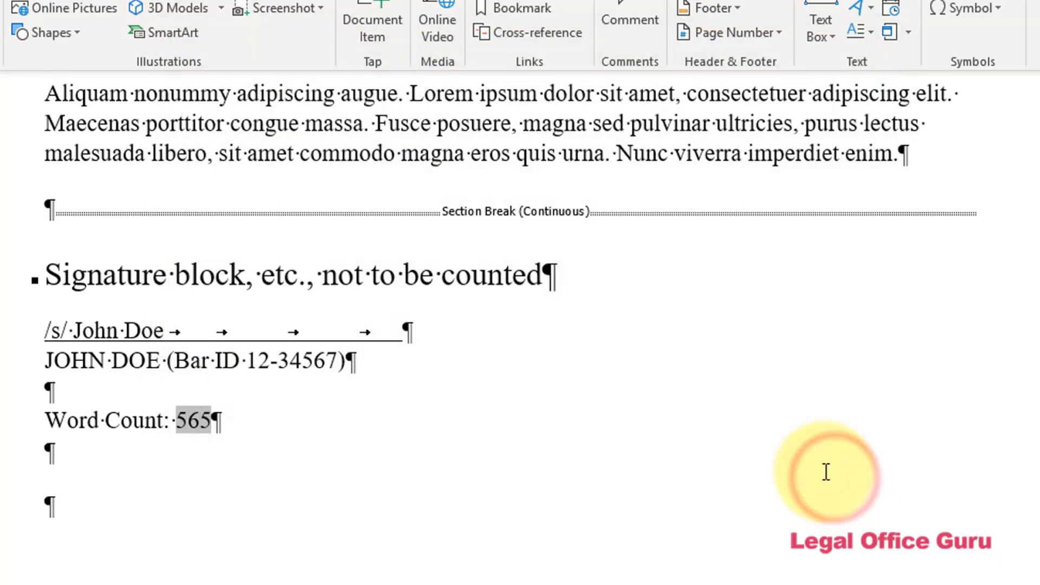